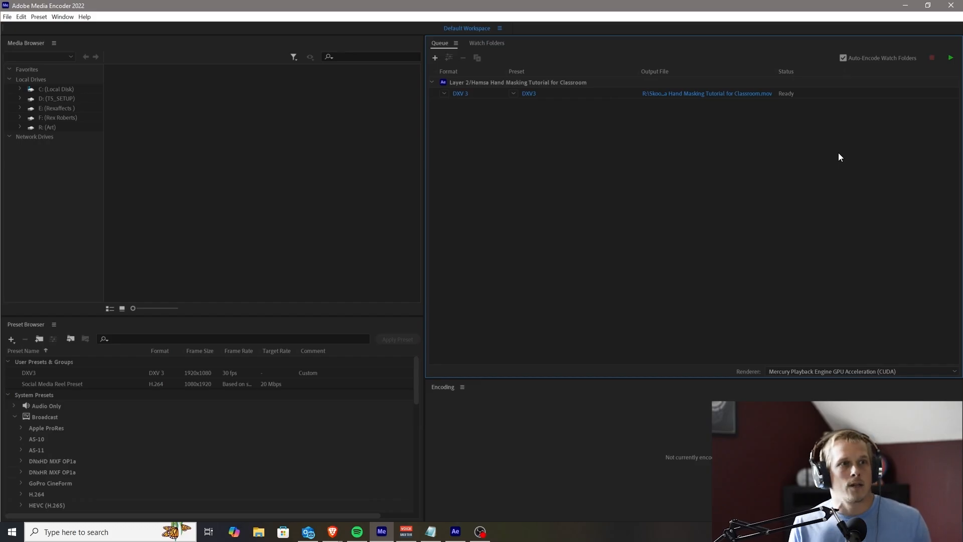
Switch the queued Layer 2 item's export format to H.264, and return it to DXV 3
left_click(615, 81)
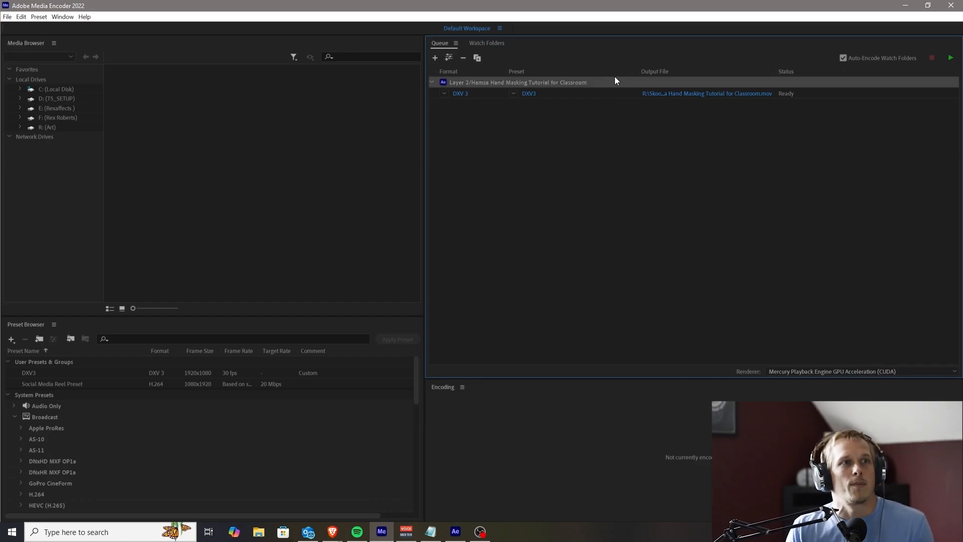
left_click(443, 92)
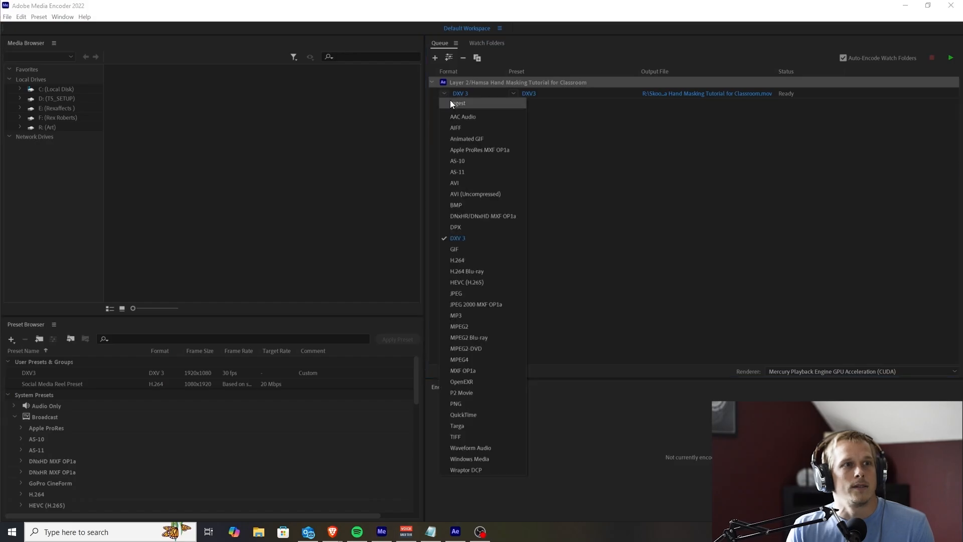
left_click(464, 261)
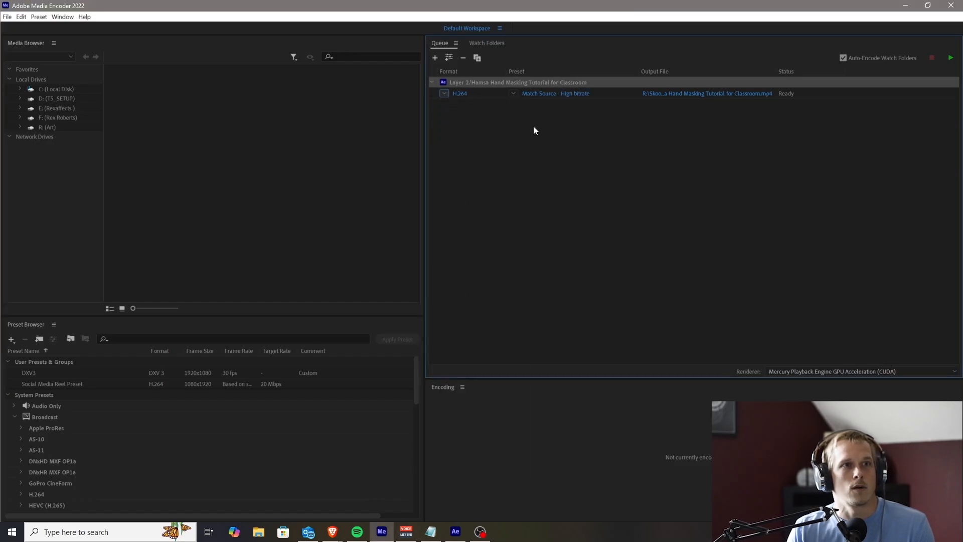
left_click(584, 133)
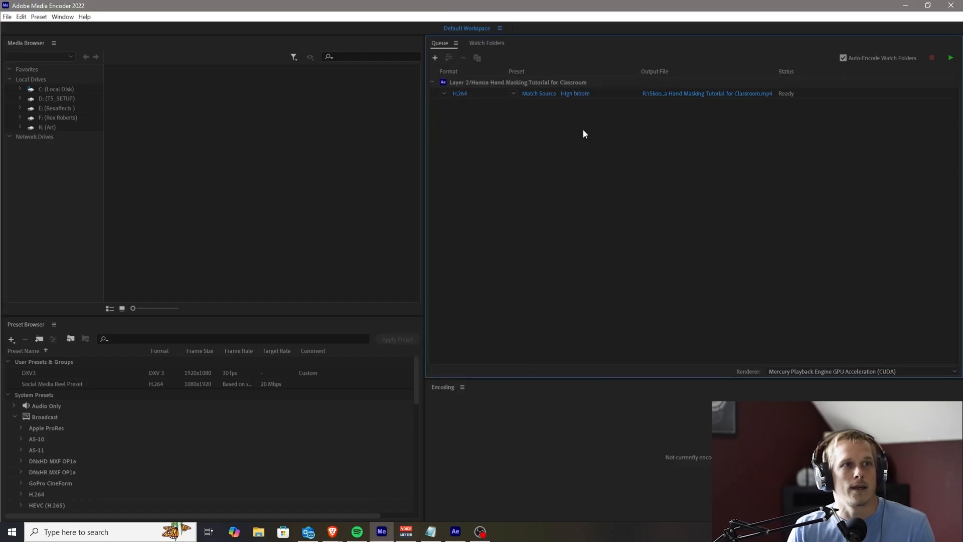
left_click(445, 93)
left_click(465, 238)
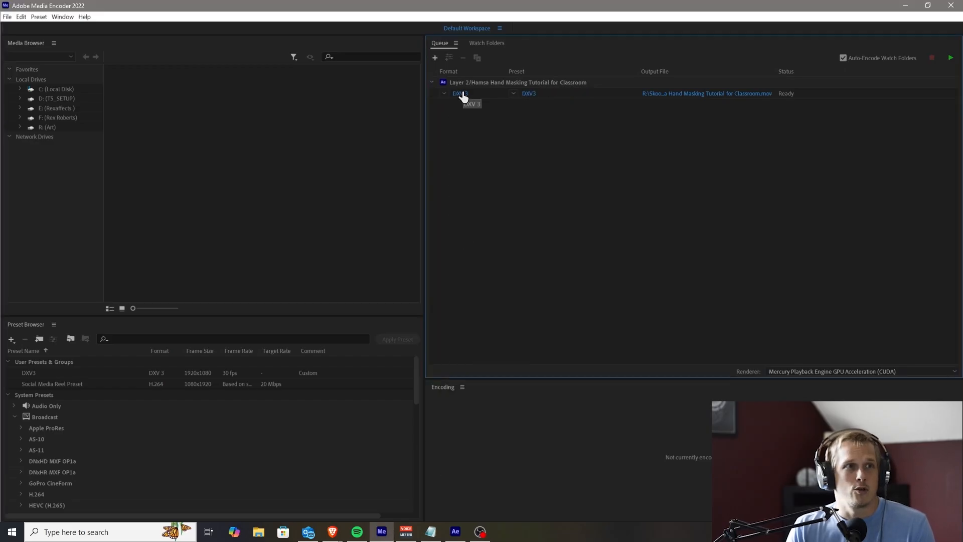
Examine the compression options in the queued item's DXV 3 export settings
left_click(444, 93)
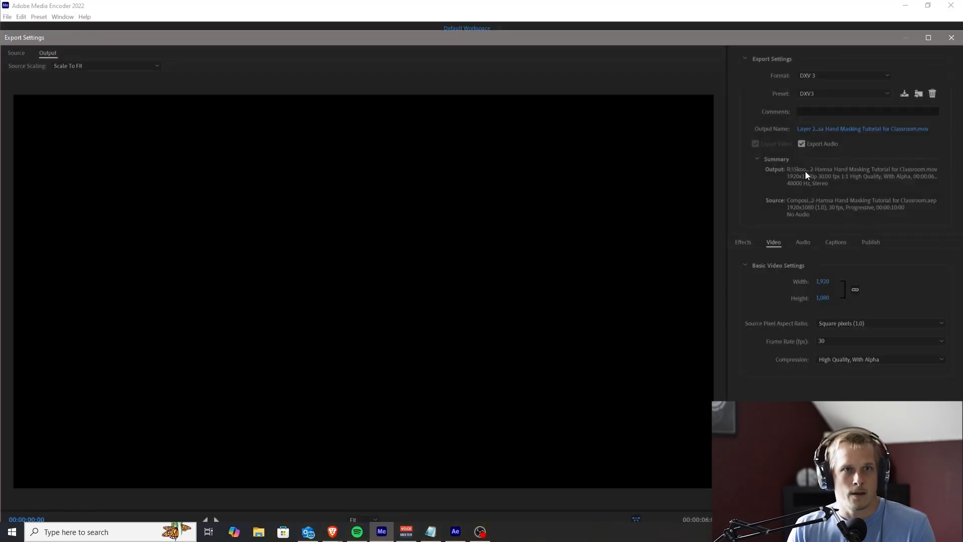
left_click(842, 359)
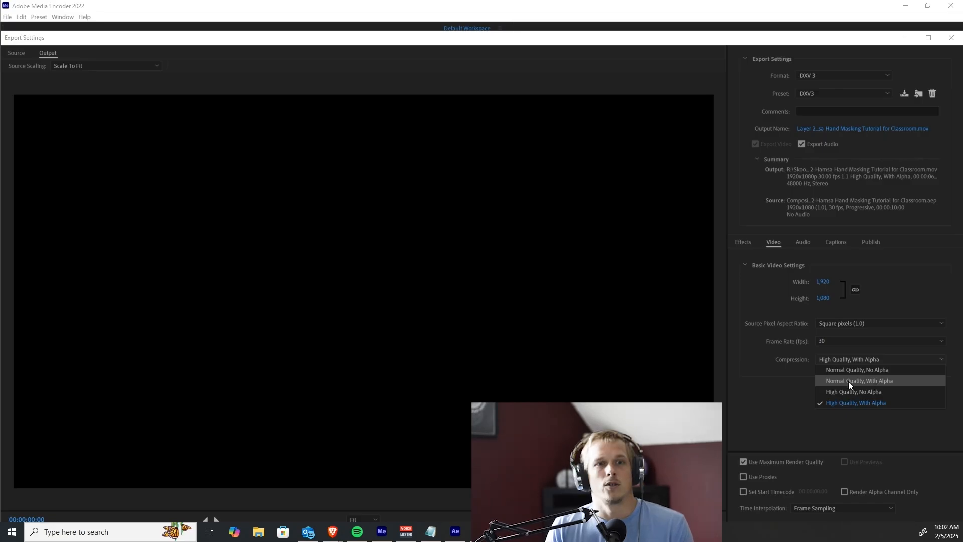
left_click(862, 403)
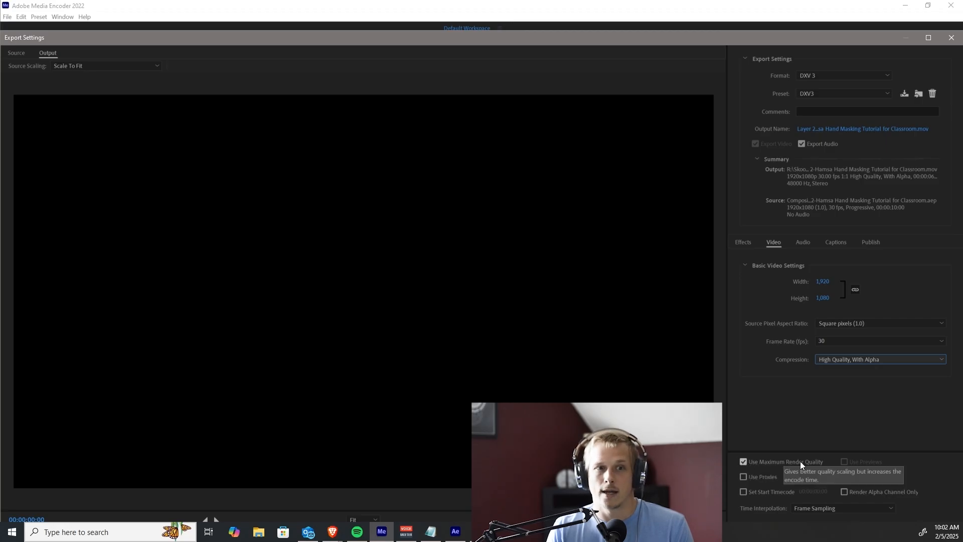
left_click(951, 37)
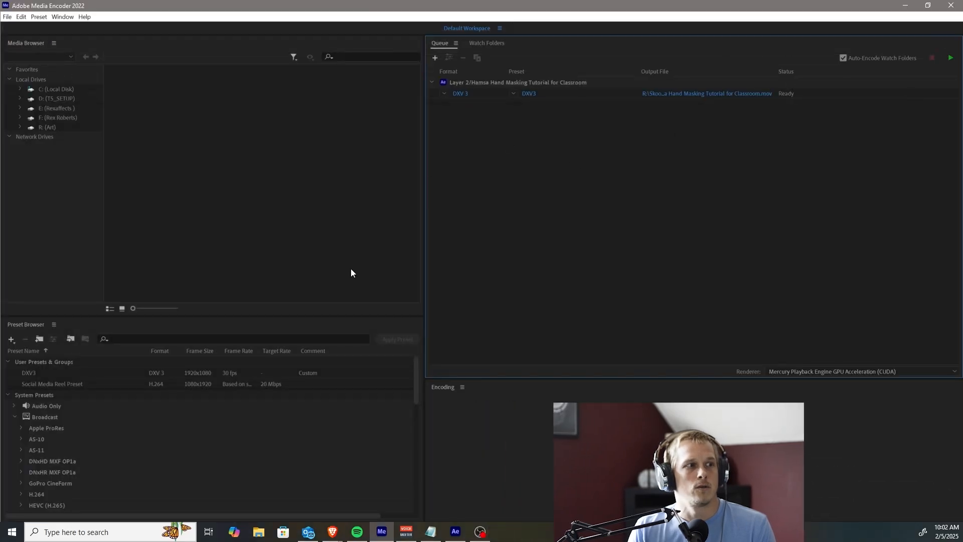
Delete the DXV3 preset from the user presets
left_click(30, 373)
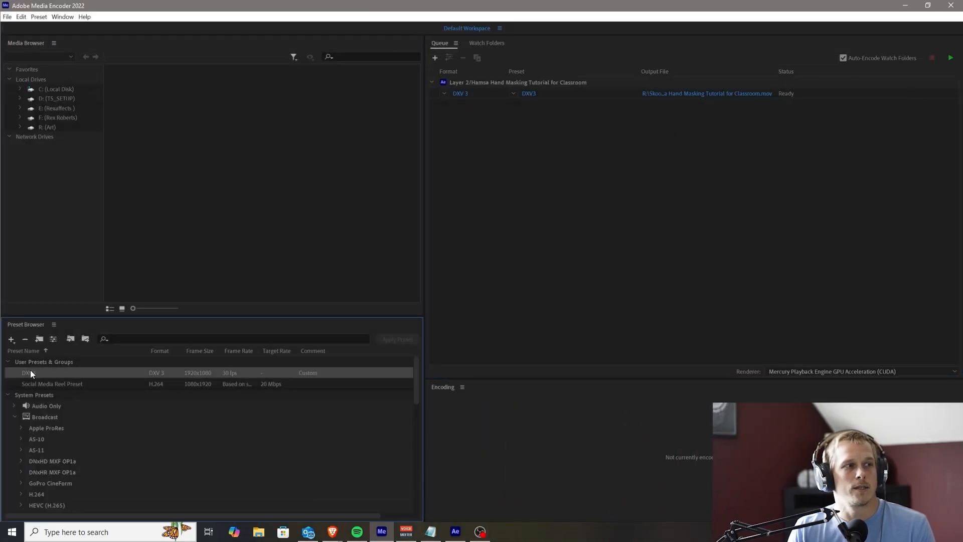
right_click(50, 372)
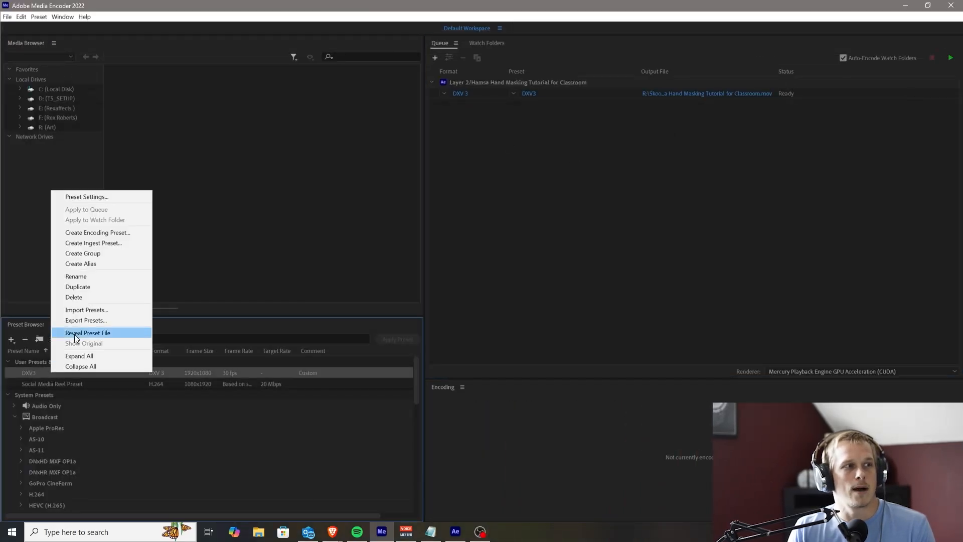
left_click(80, 297)
left_click(522, 289)
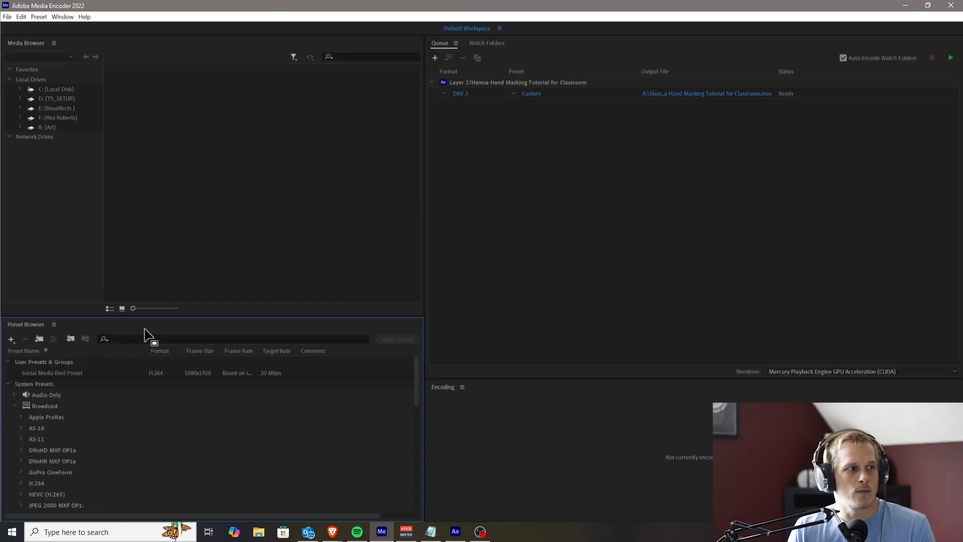
Create a new encoding preset and name it "DXV3 w Alpha"
left_click(12, 339)
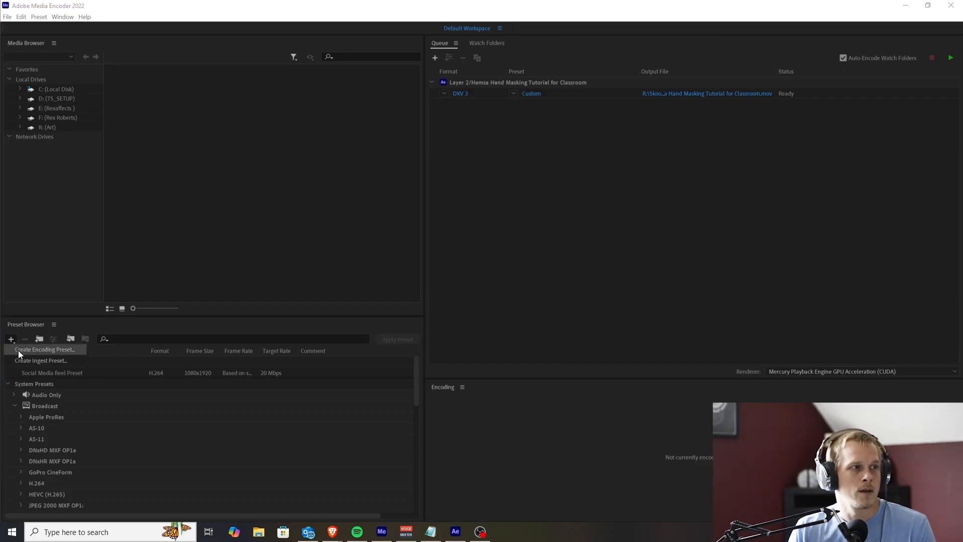
left_click(37, 349)
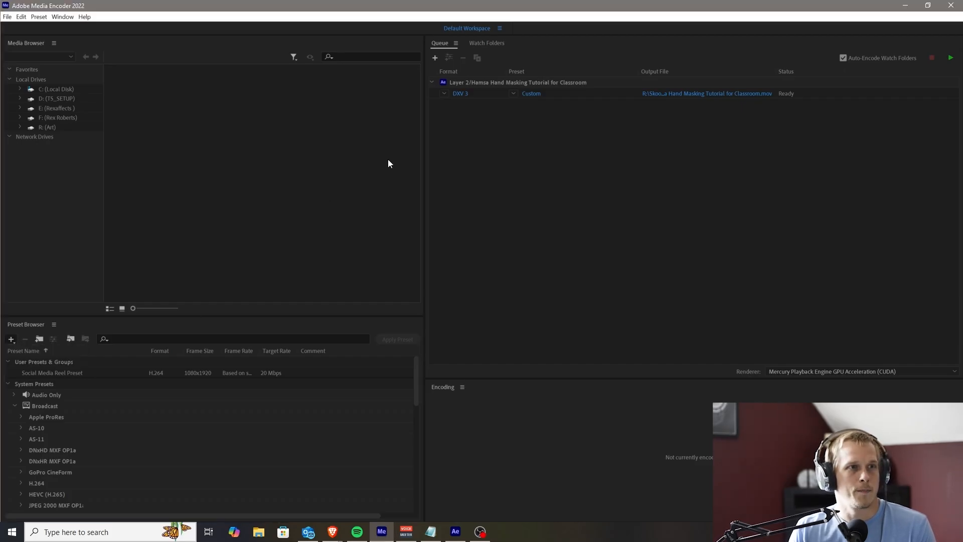
left_click(315, 72)
left_click_drag(315, 72, 103, 68)
type("DXV3 w Alpha")
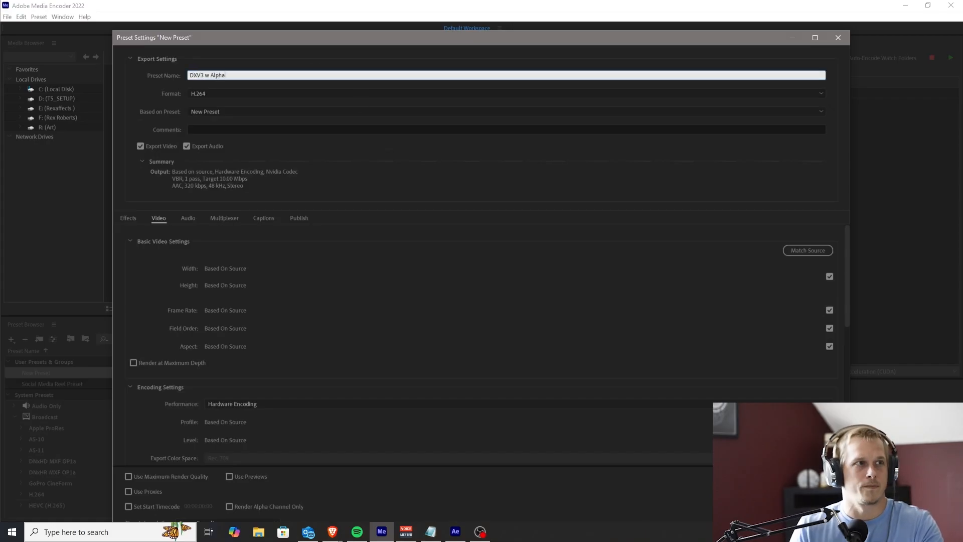
Set the preset to DXV 3 format with High Quality, With Alpha compression and maximum render quality, and save it
left_click(236, 94)
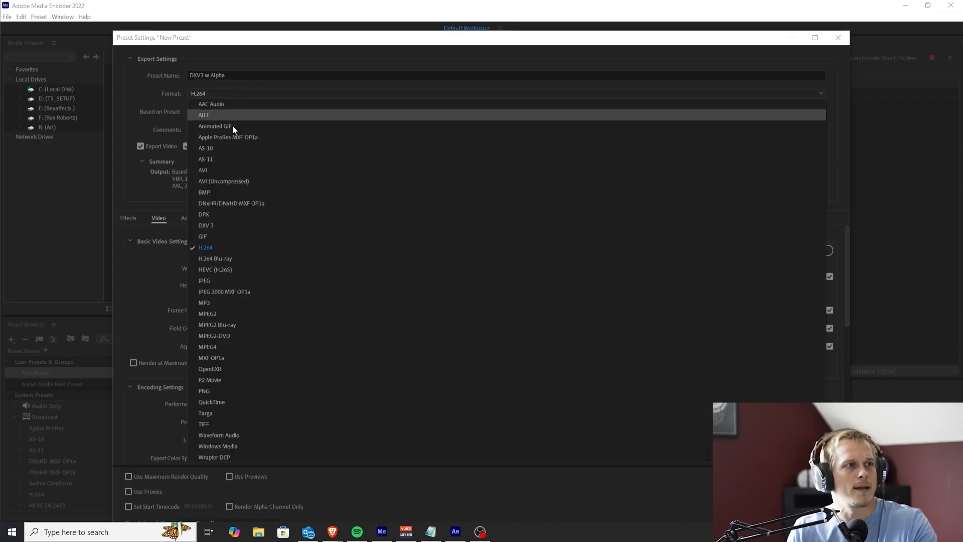
left_click(218, 226)
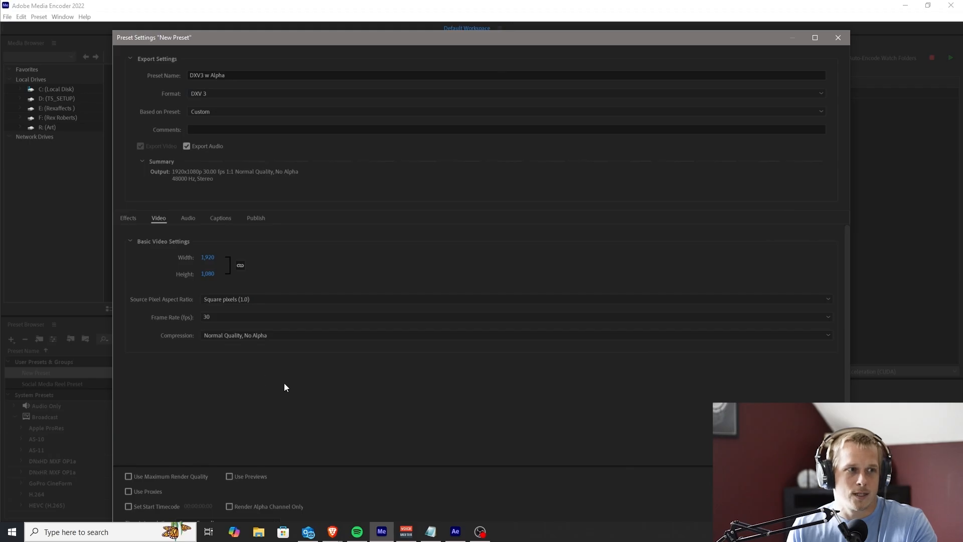
left_click(260, 334)
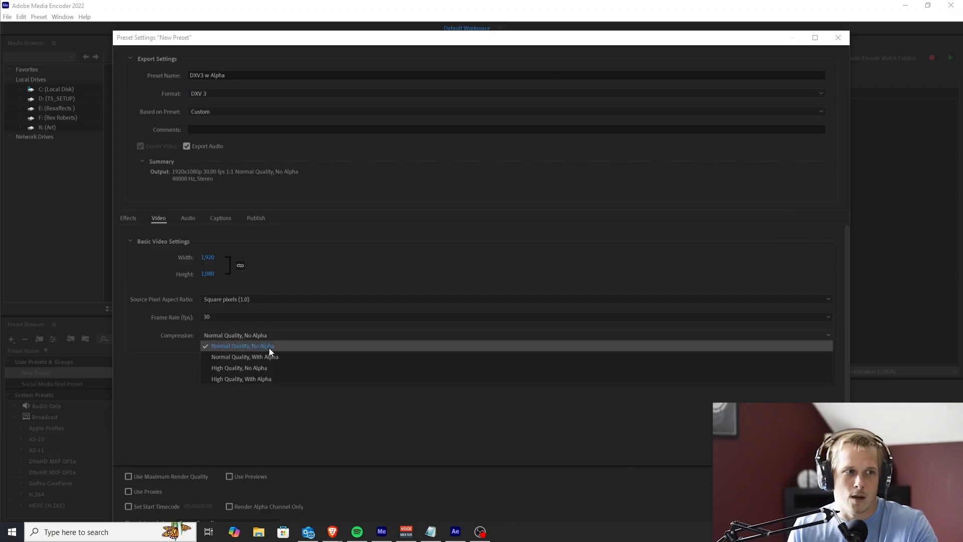
left_click(264, 378)
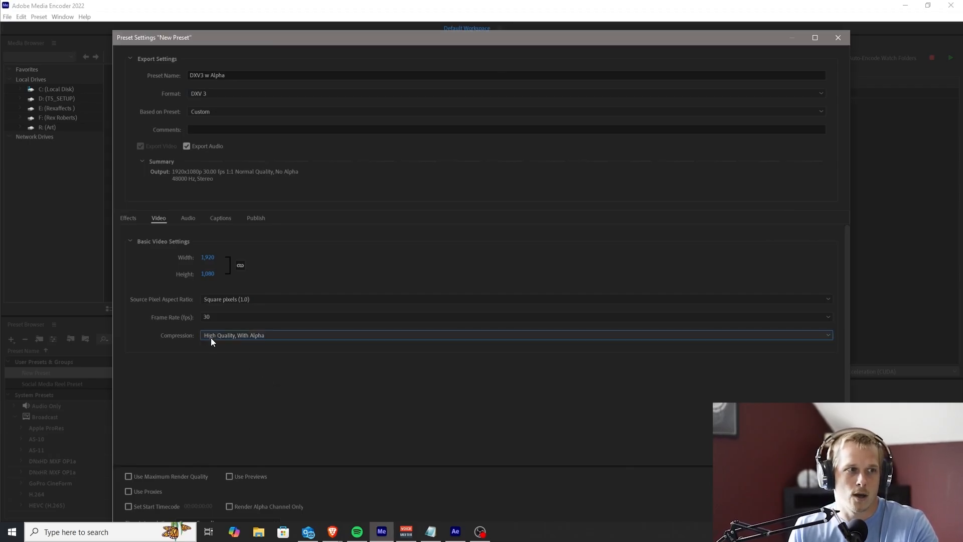
left_click(128, 476)
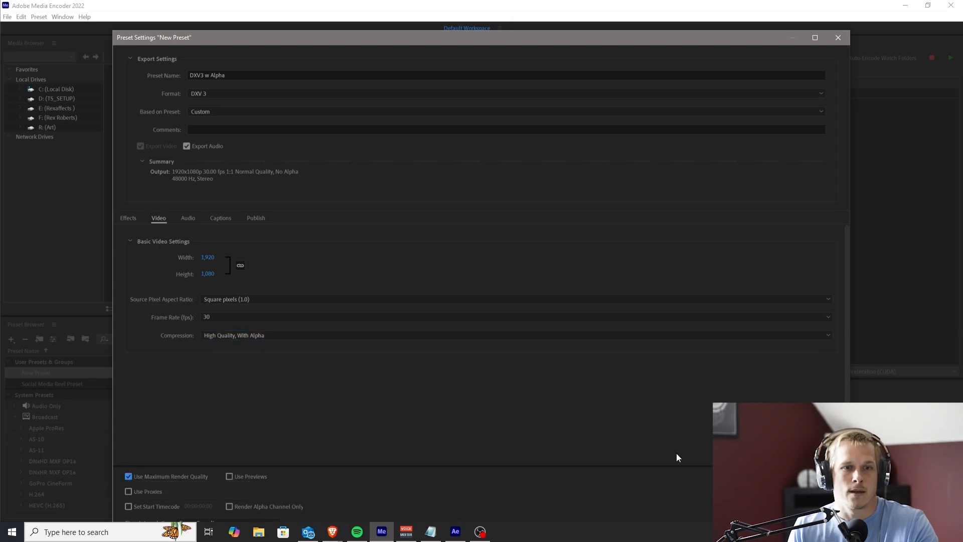
left_click_drag(730, 43, 748, 15)
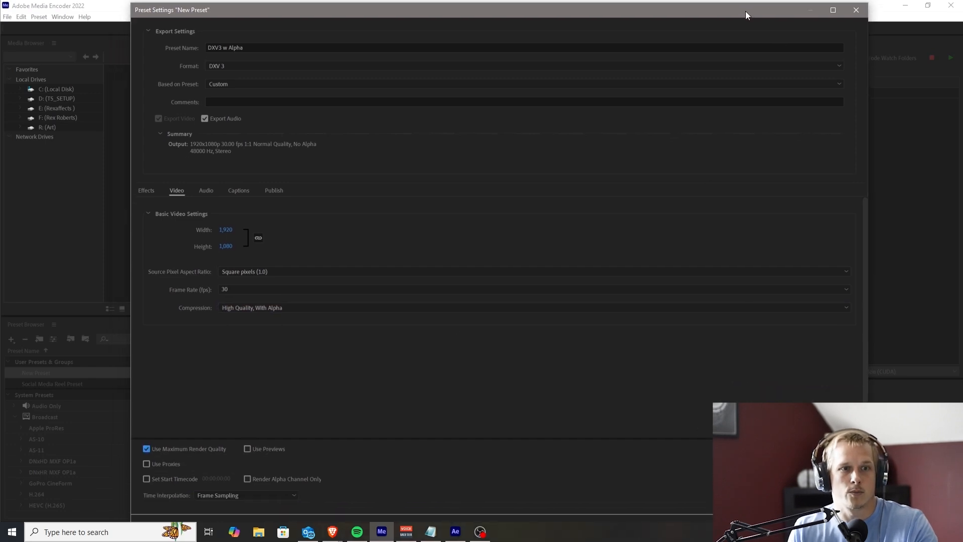
left_click(802, 501)
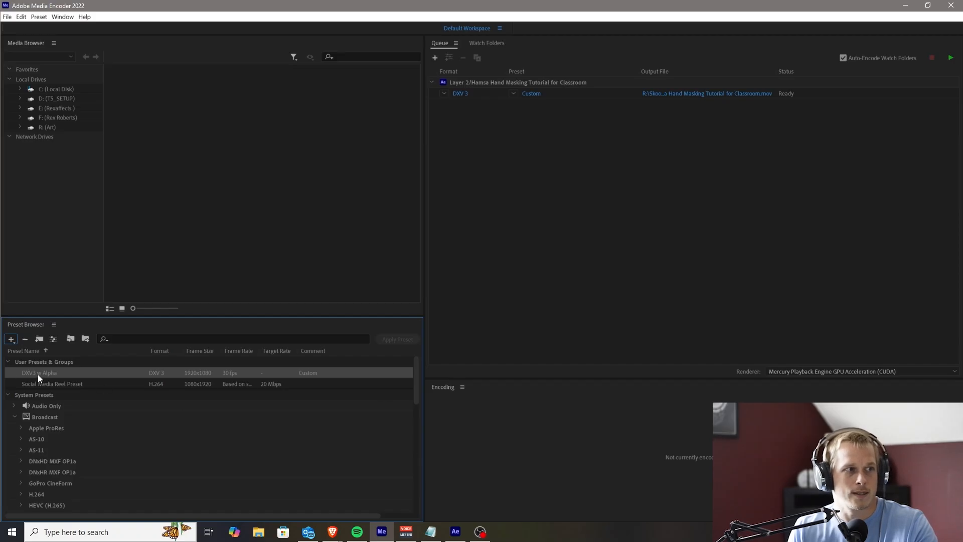
Apply the DXV3 w Alpha preset to the queued Layer 2 item
left_click_drag(39, 373, 463, 94)
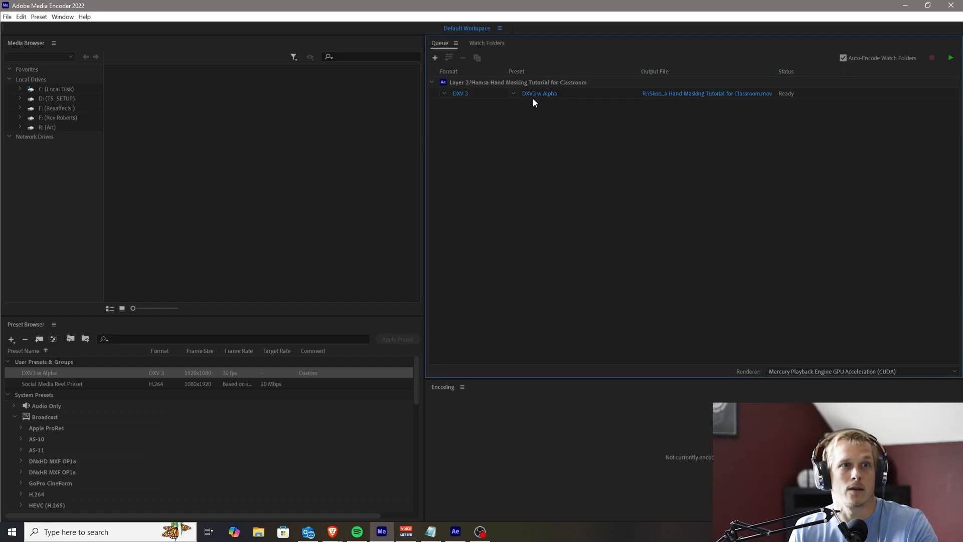
Set the queued item's output location to "New folder" inside the 2D animation folder, and start encoding the queue
left_click(716, 93)
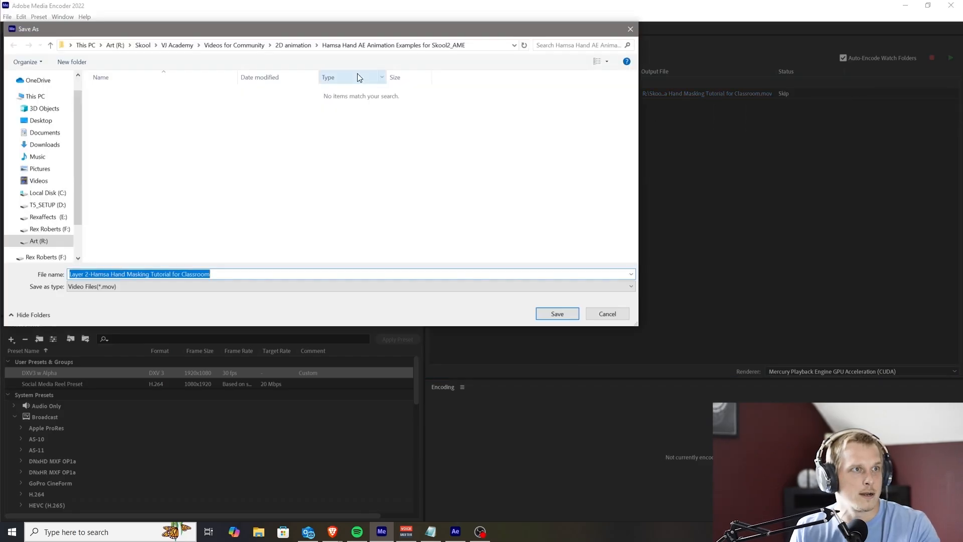
left_click(295, 46)
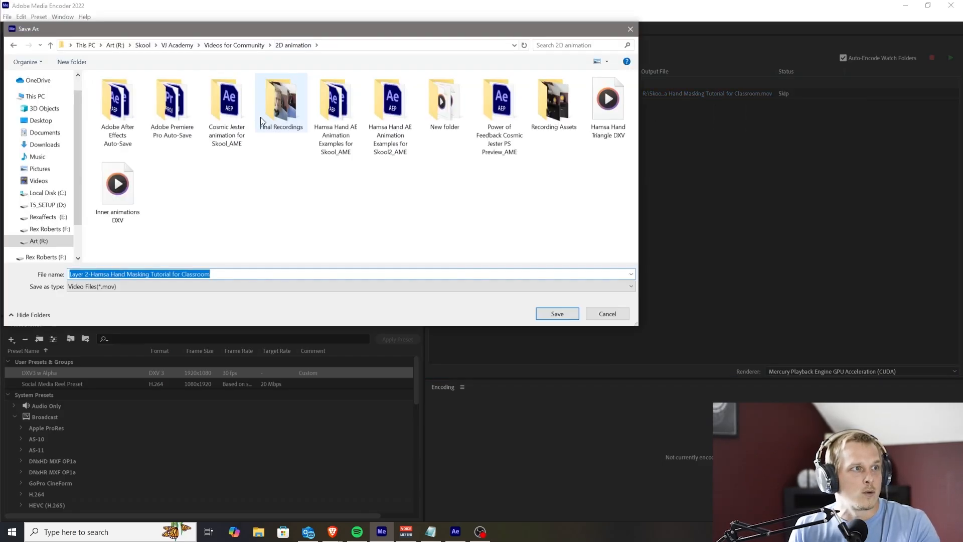
double_click(451, 100)
left_click(551, 313)
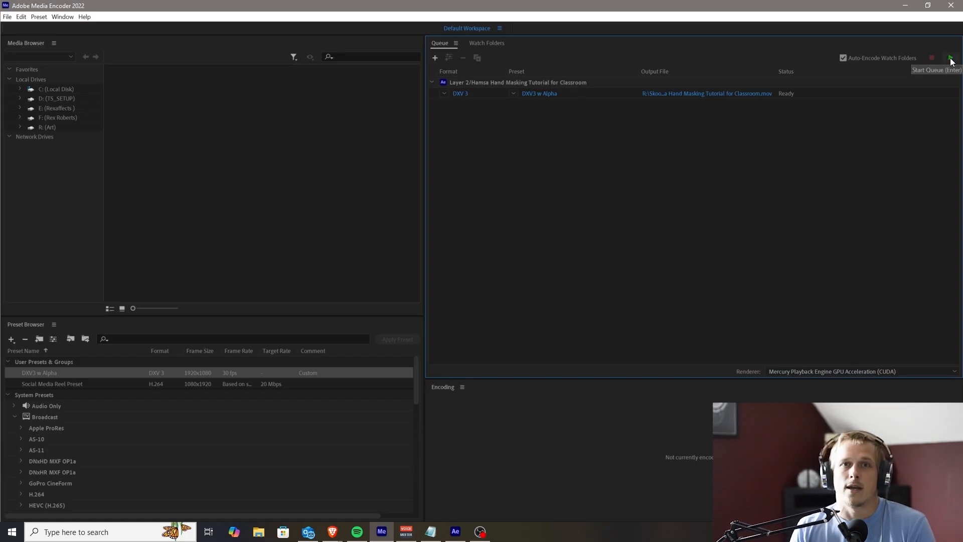
left_click(950, 58)
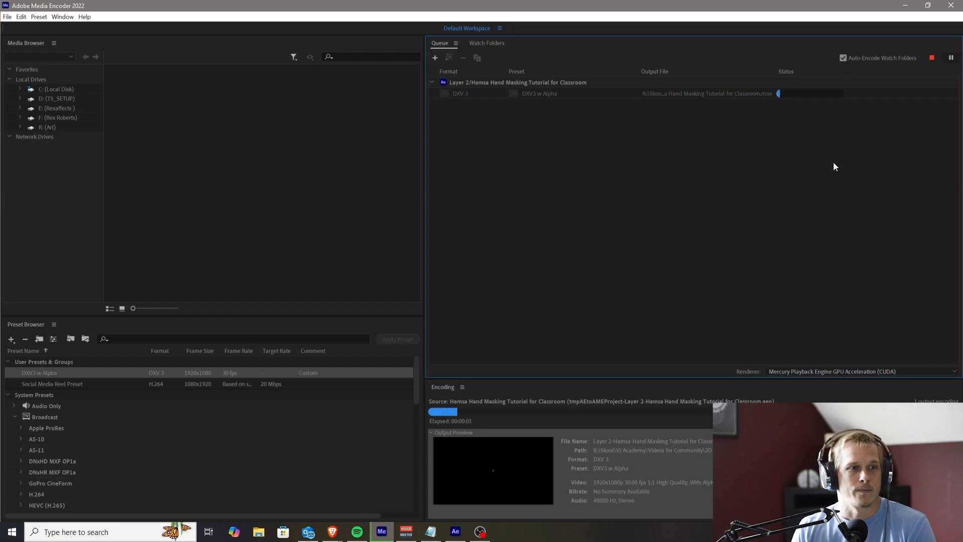